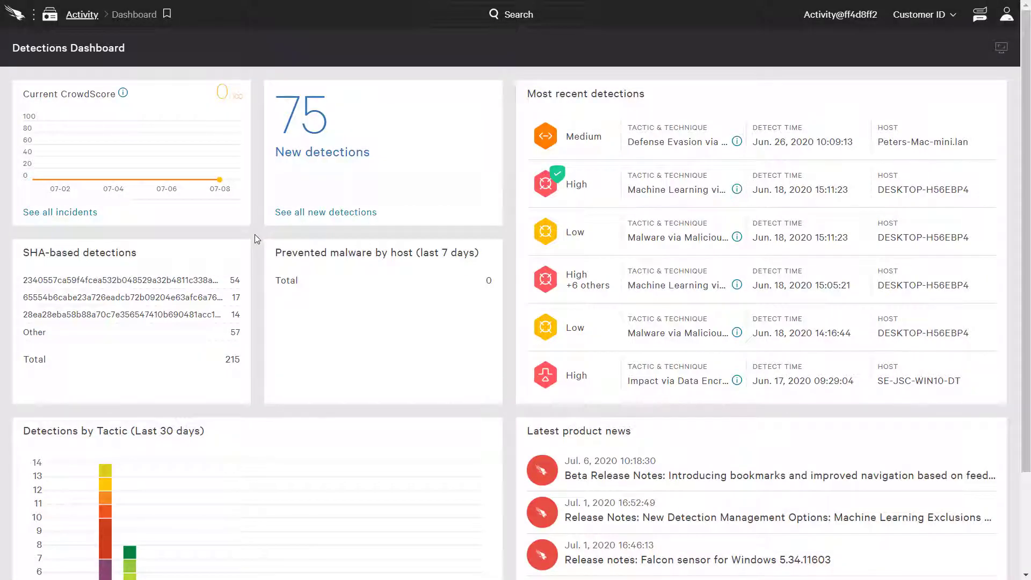
- Navigate to the Windows prevention policies list via the Falcon menu
click(15, 18)
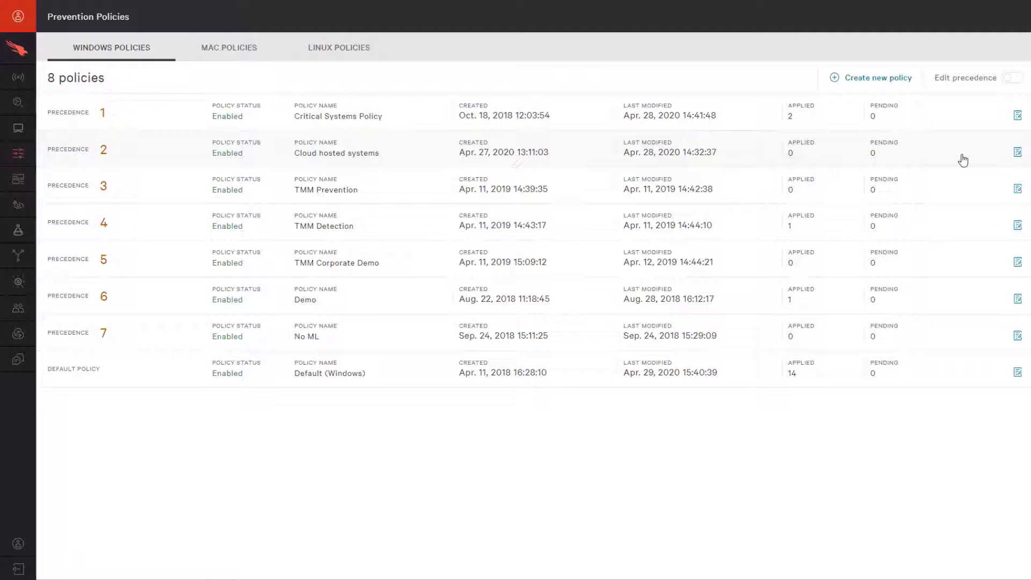
- Review the Cloud hosted systems policy settings, checking the Cloud Machine Learning category
click(1017, 153)
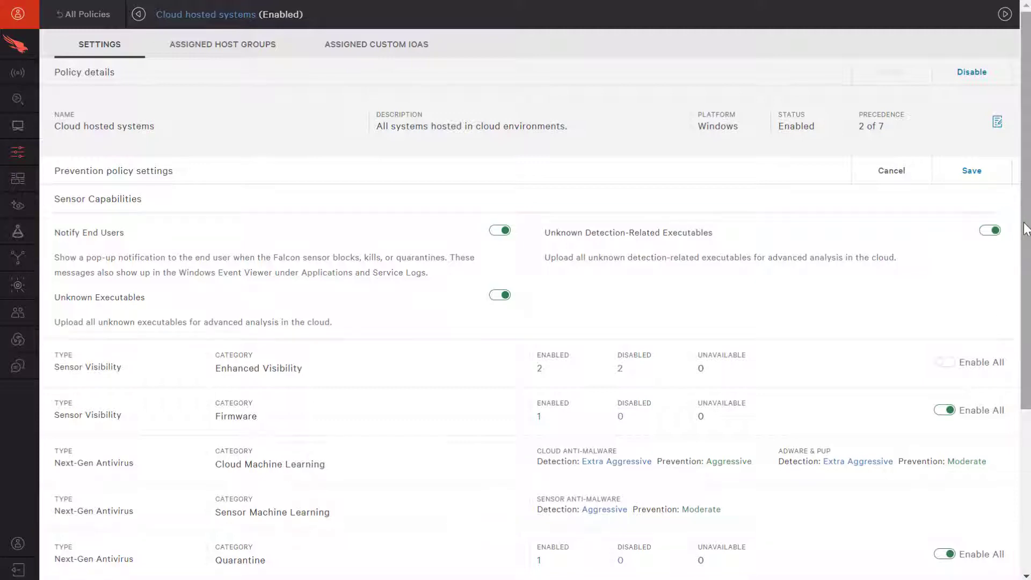
scroll(991, 242, down, 3)
click(943, 352)
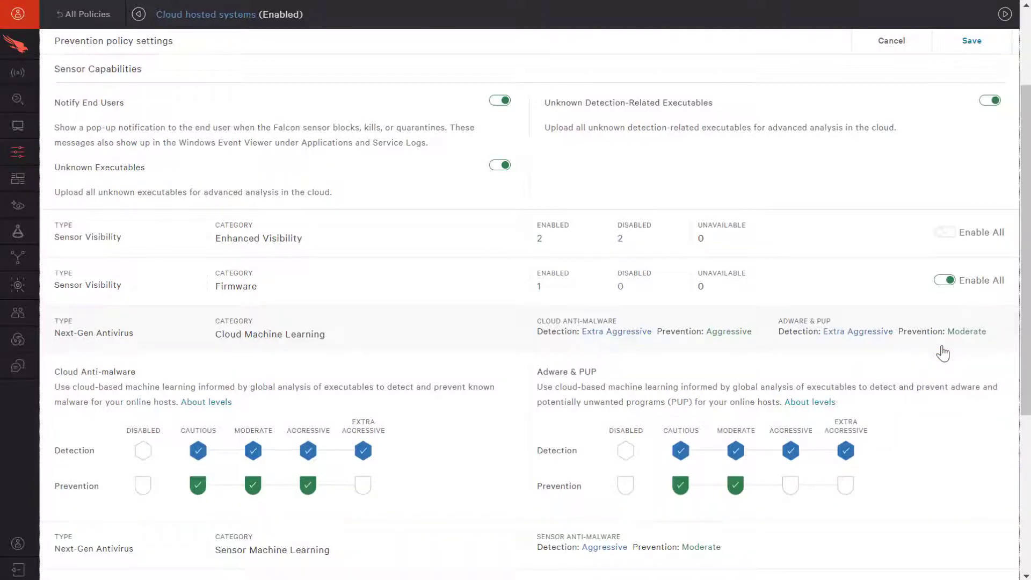
click(943, 352)
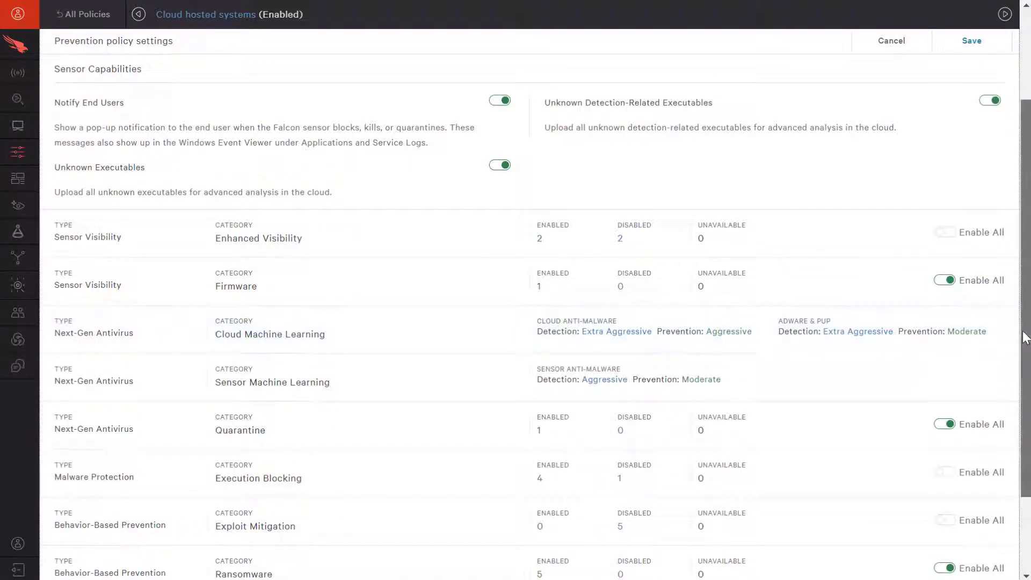
drag(1024, 336, 1024, 410)
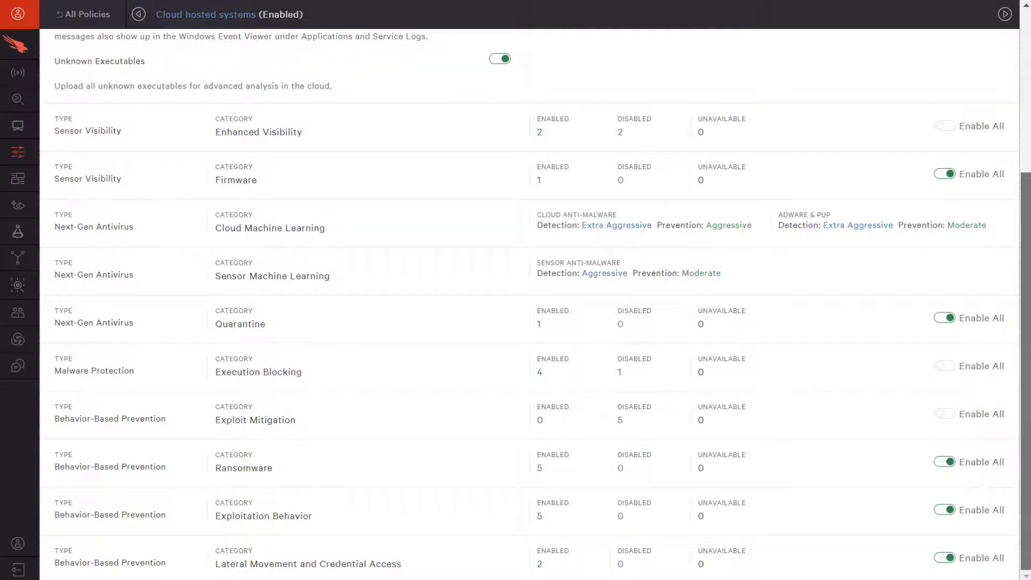
scroll(531, 306, up, 3)
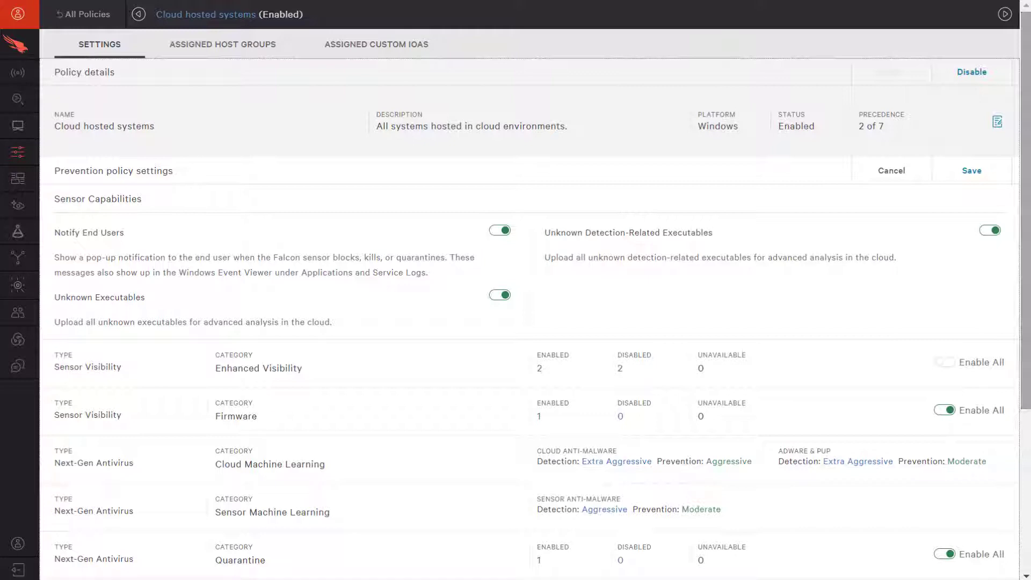
- Show the policy's assigned host groups, revealing the AWS Systems group
click(230, 47)
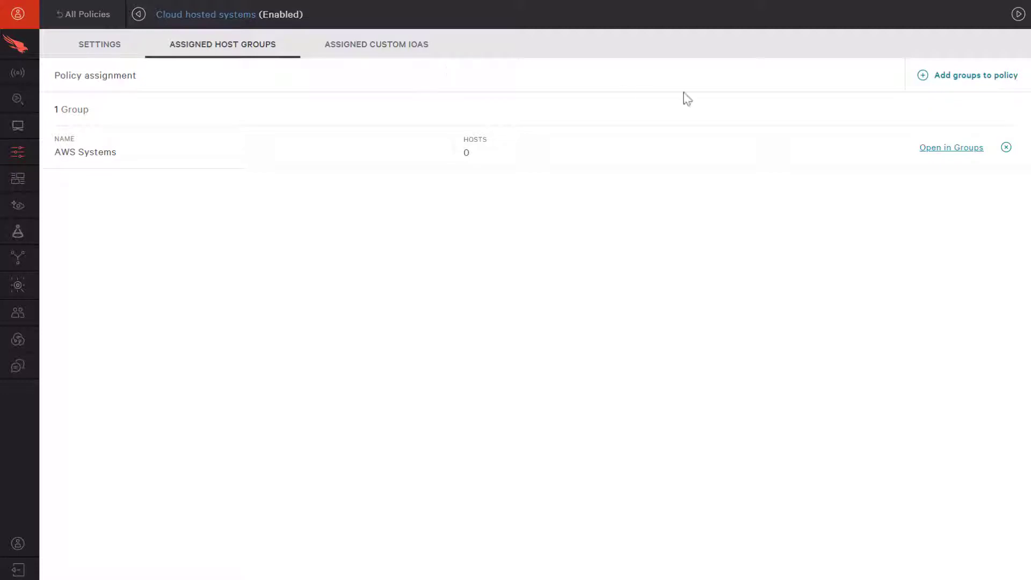
- Filter the AWS Systems group's assignment rule to Cloud Service Provider: AWS, matching 3 hosts
click(960, 152)
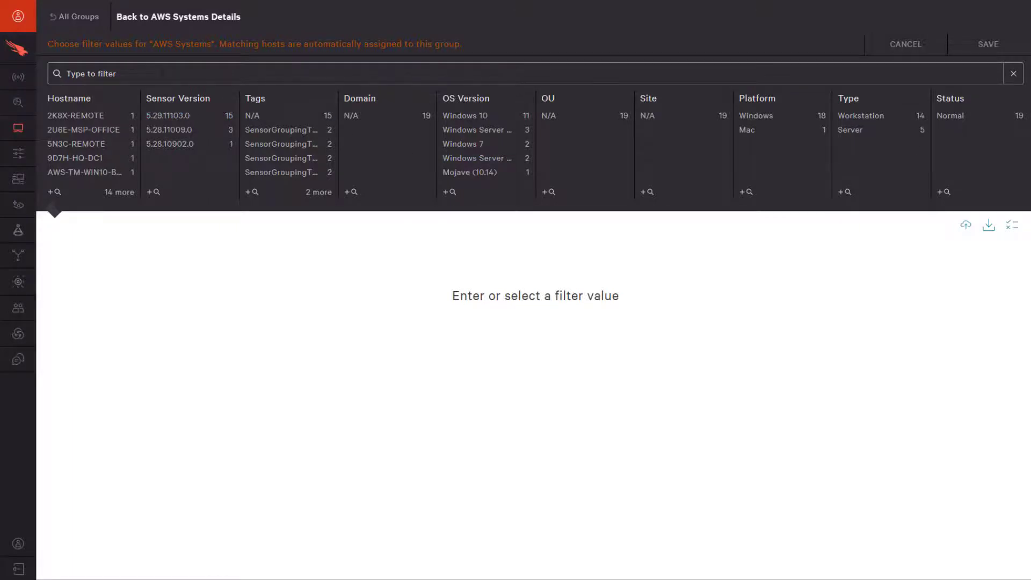
click(163, 74)
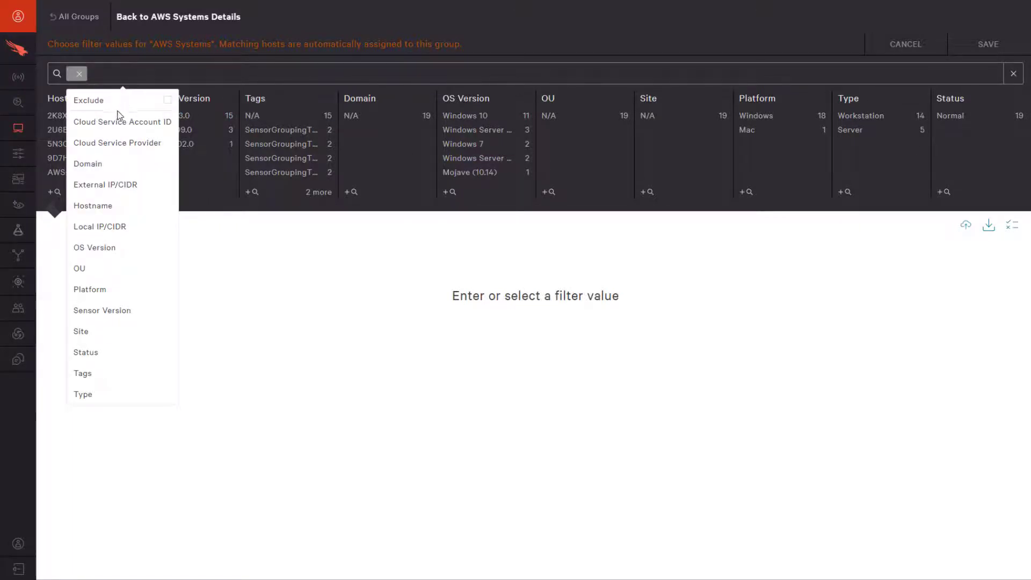
click(104, 143)
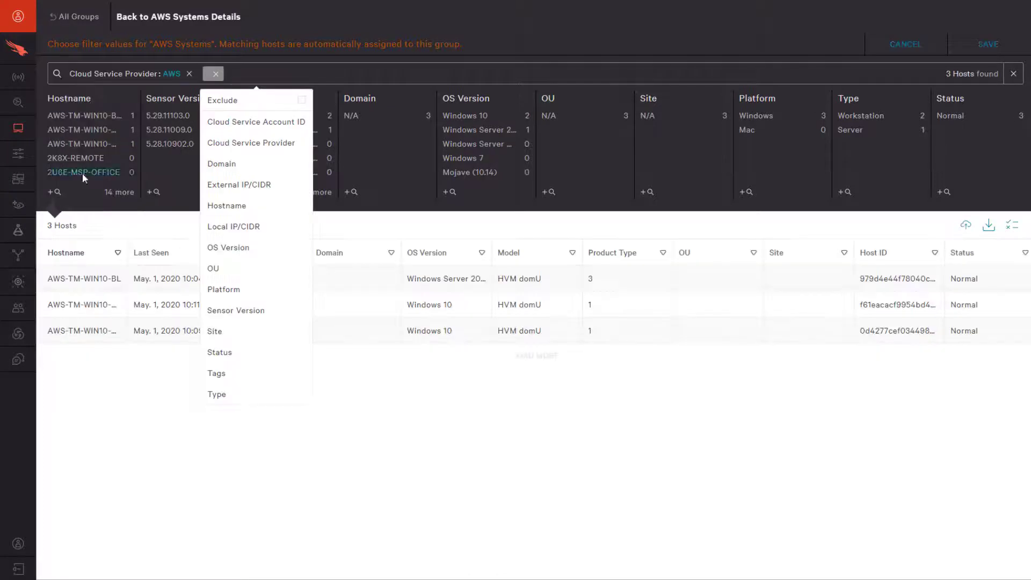
click(105, 360)
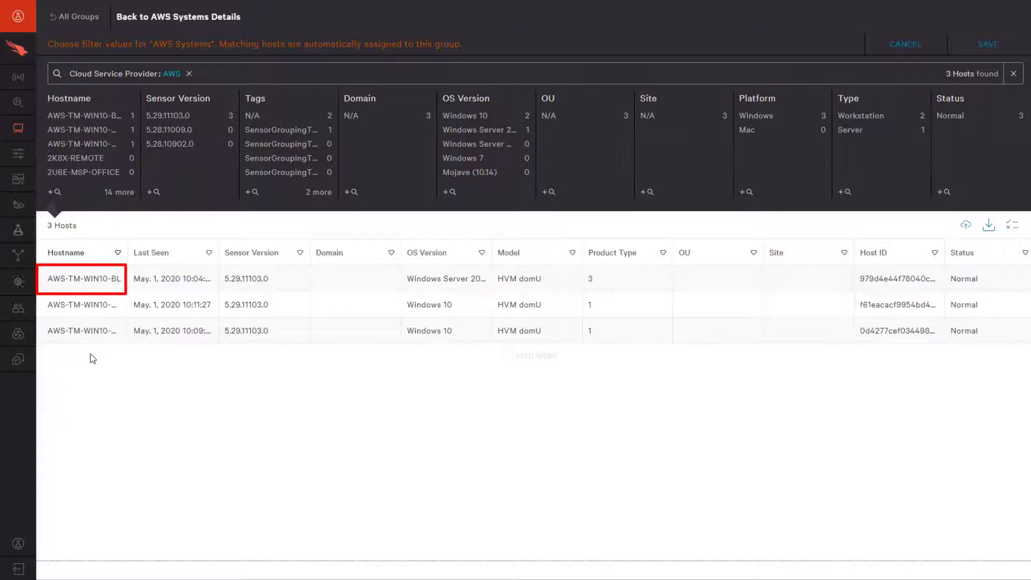
- Add an Exclude filter on tag SensorGroupingTags/Critical, leaving 2 hosts, and save the rule
click(226, 74)
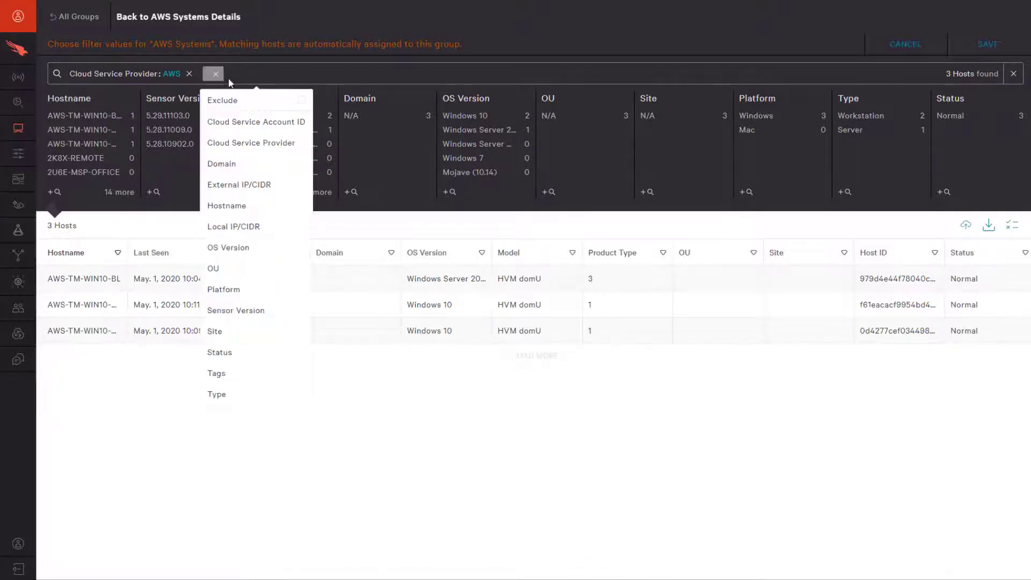
click(219, 311)
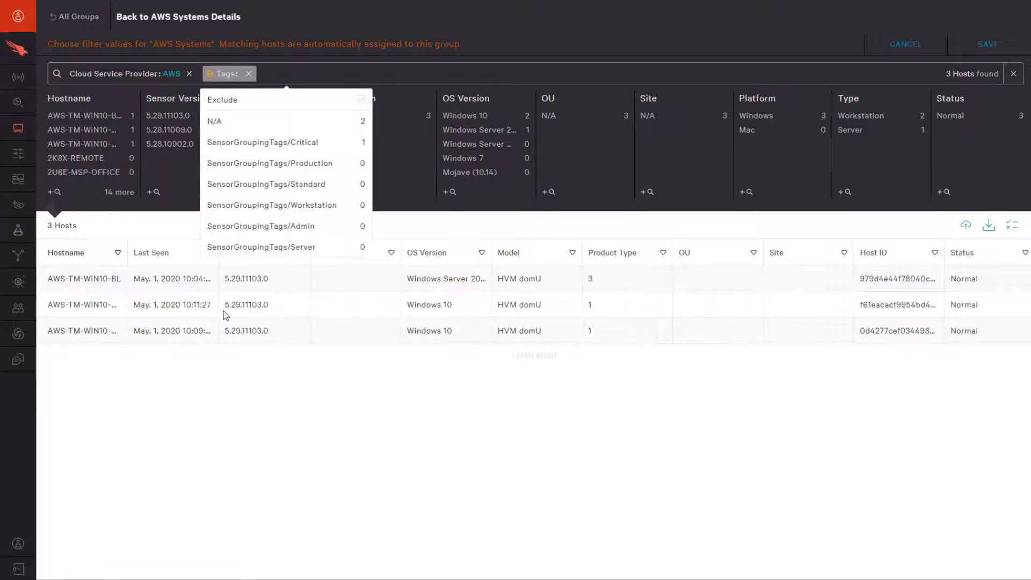
click(301, 144)
click(224, 344)
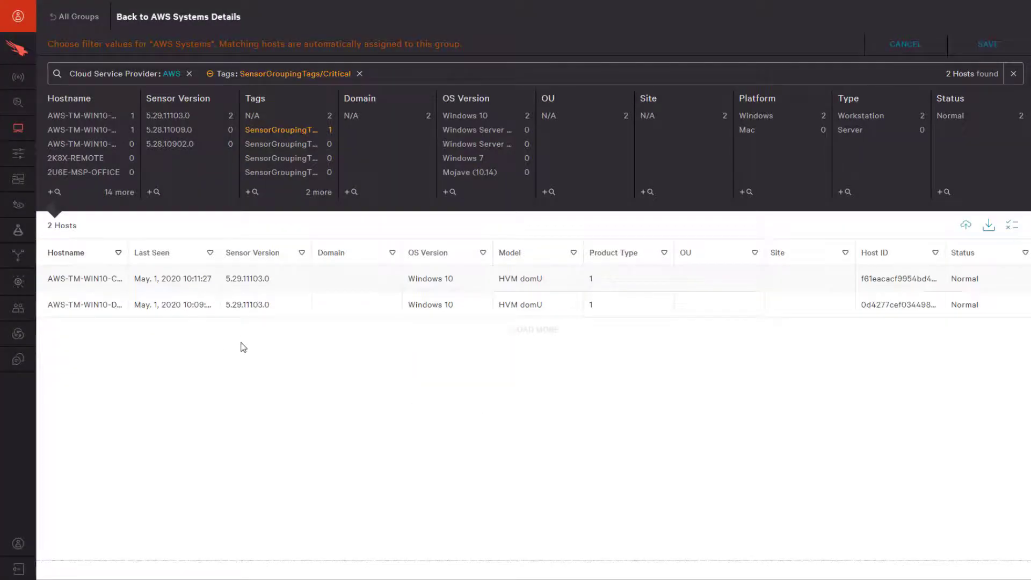
click(987, 44)
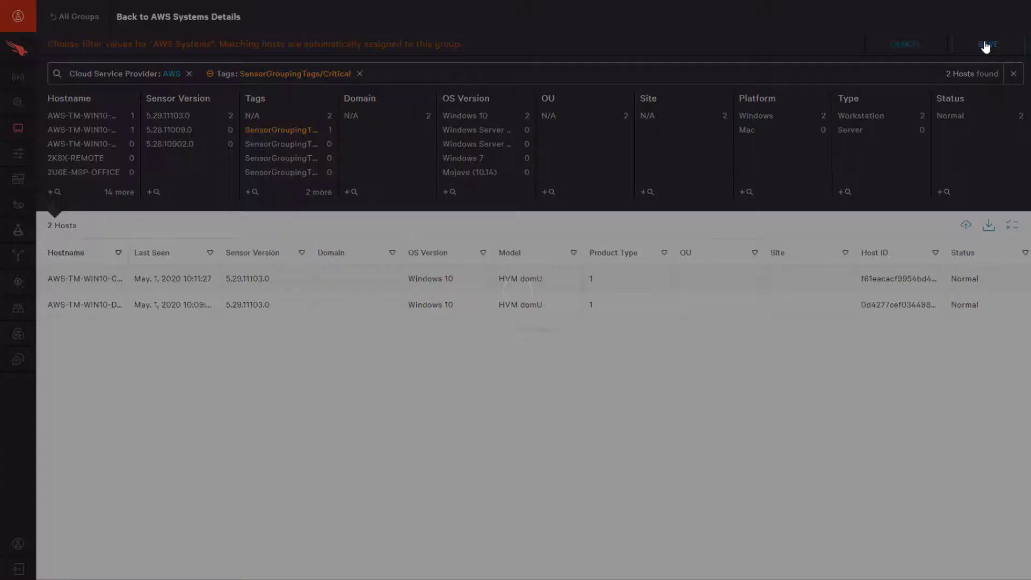
scroll(931, 159, down, 1)
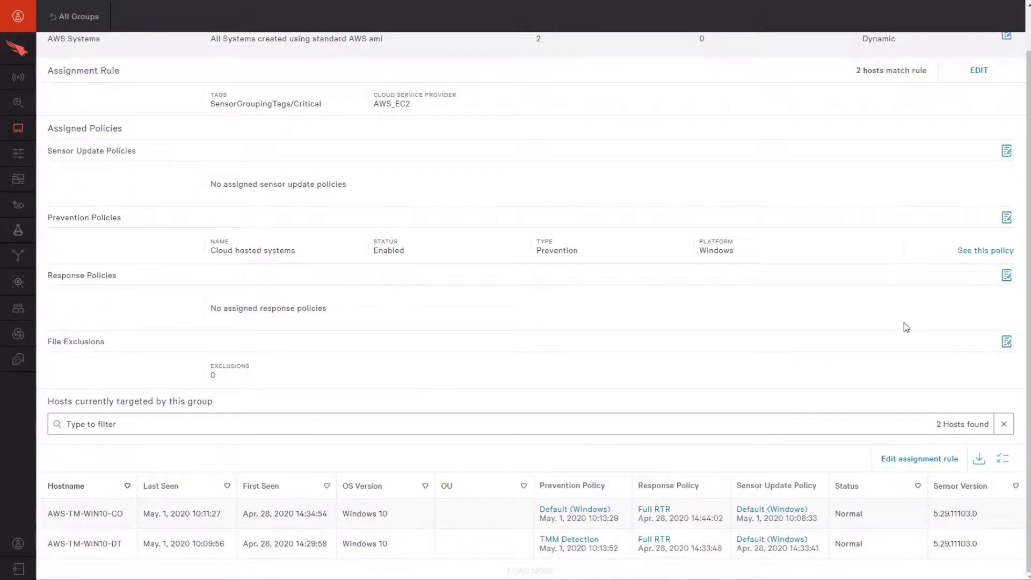
scroll(904, 327, up, 1)
- Return to all host groups and review the Critical Systems group's rule matching 4 hosts
click(64, 16)
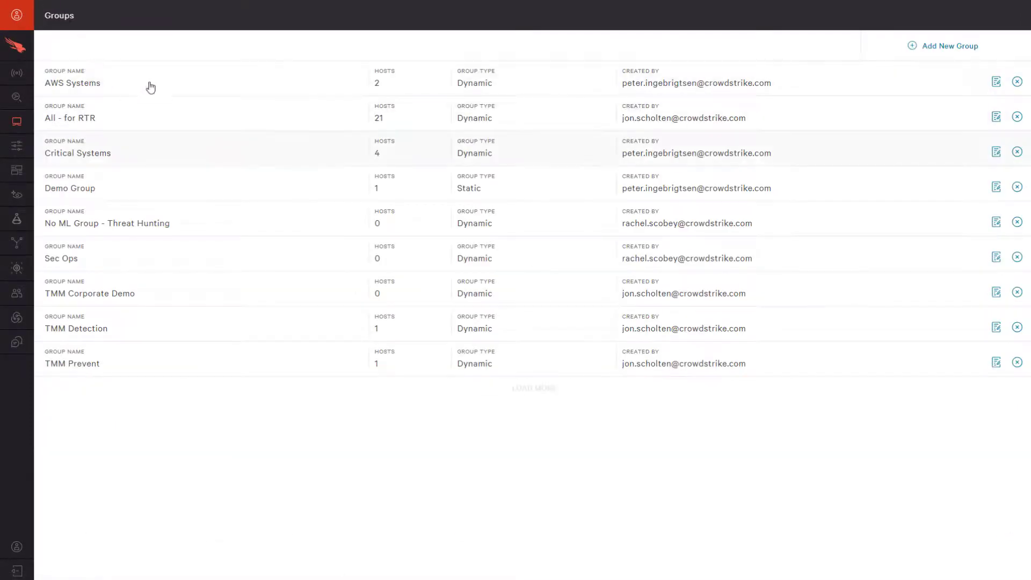
click(996, 152)
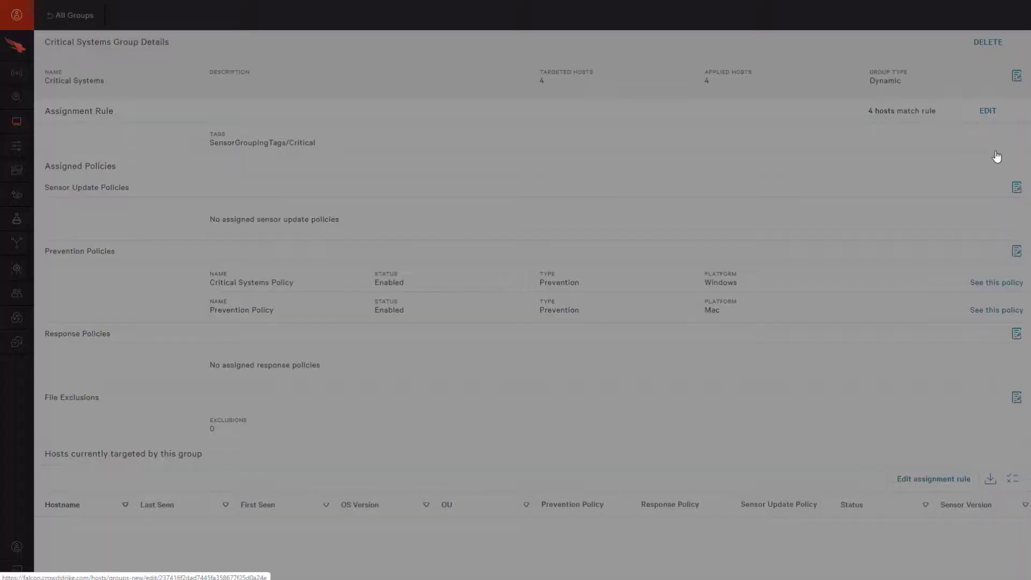
scroll(943, 217, down, 3)
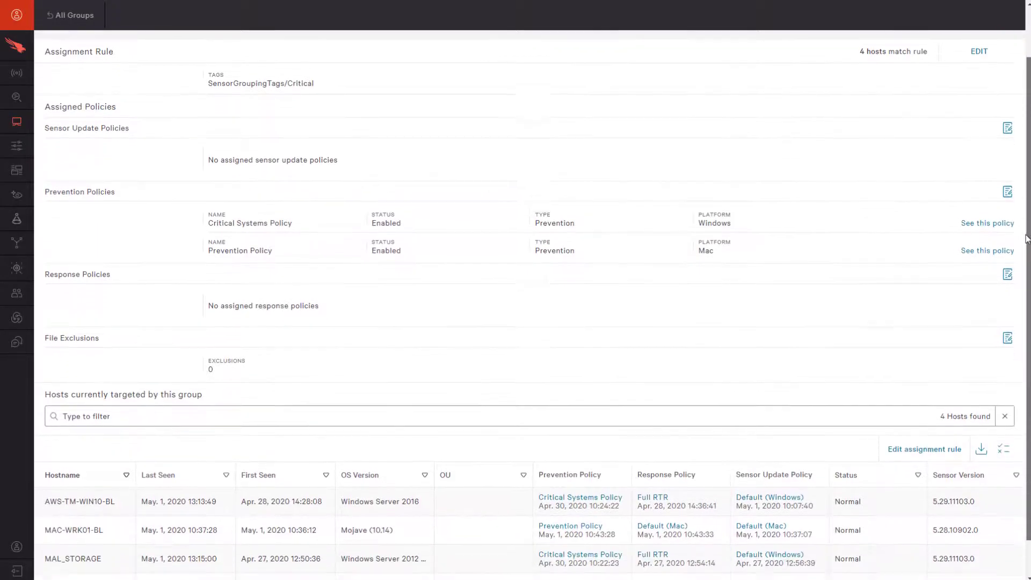